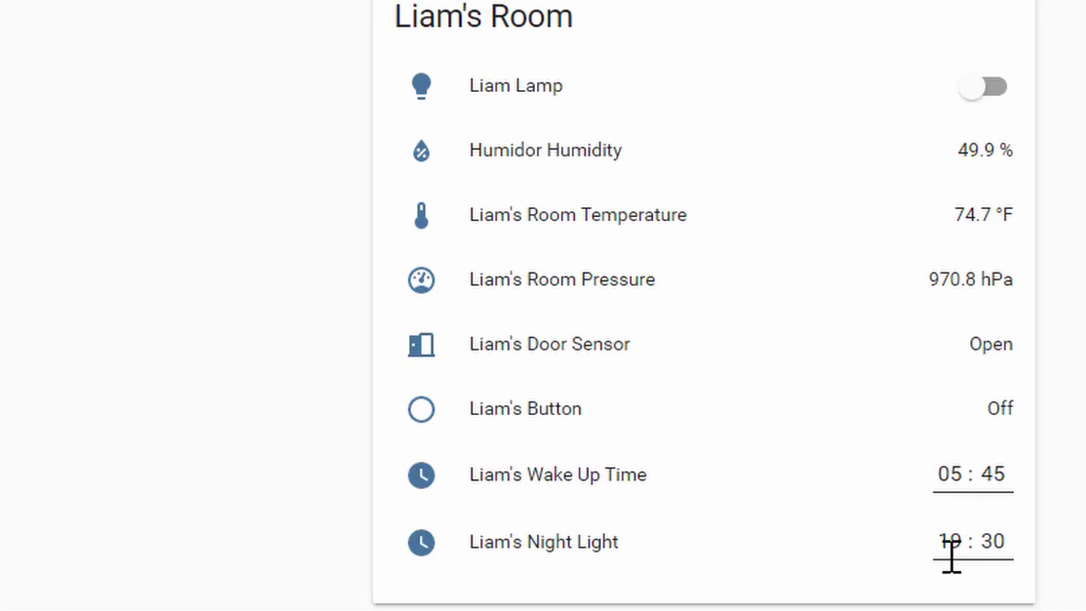
- Examine the hour and minute fields of the wake-up time and night light entries on the child's room card
{"action": "left_click", "coordinate": [993, 474]}
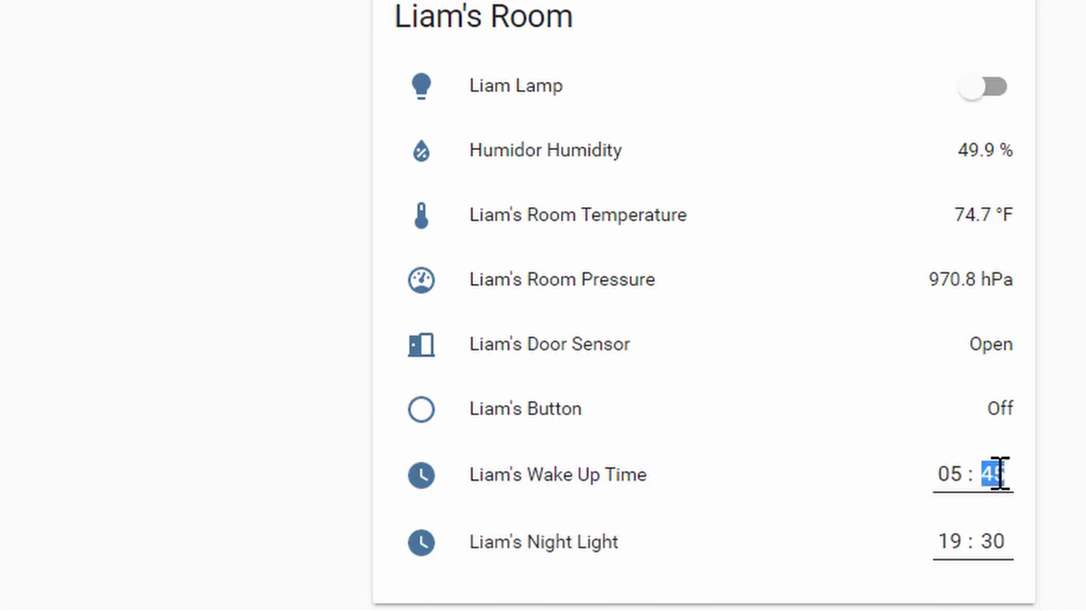
{"action": "left_click", "coordinate": [955, 474]}
{"action": "left_click", "coordinate": [994, 474]}
{"action": "left_click", "coordinate": [961, 540]}
{"action": "left_click", "coordinate": [995, 541]}
{"action": "left_click", "coordinate": [1052, 500]}
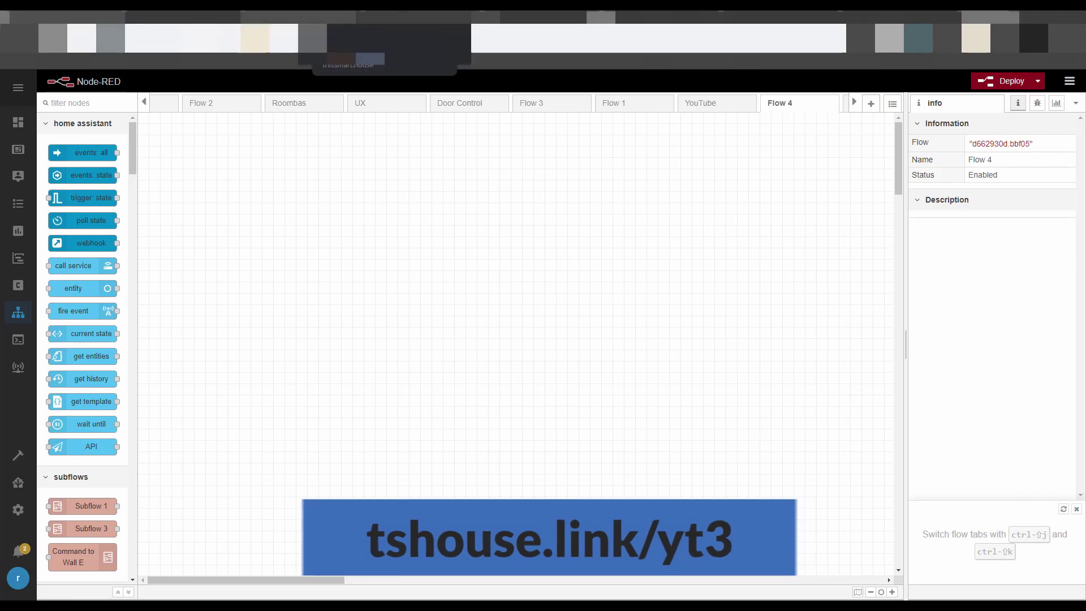
- Switch to the "Code for Node-RED" blog post and copy its whole flow code block
{"action": "left_click", "coordinate": [399, 38]}
{"action": "scroll", "coordinate": [368, 220], "scroll_direction": "down", "scroll_amount": 2}
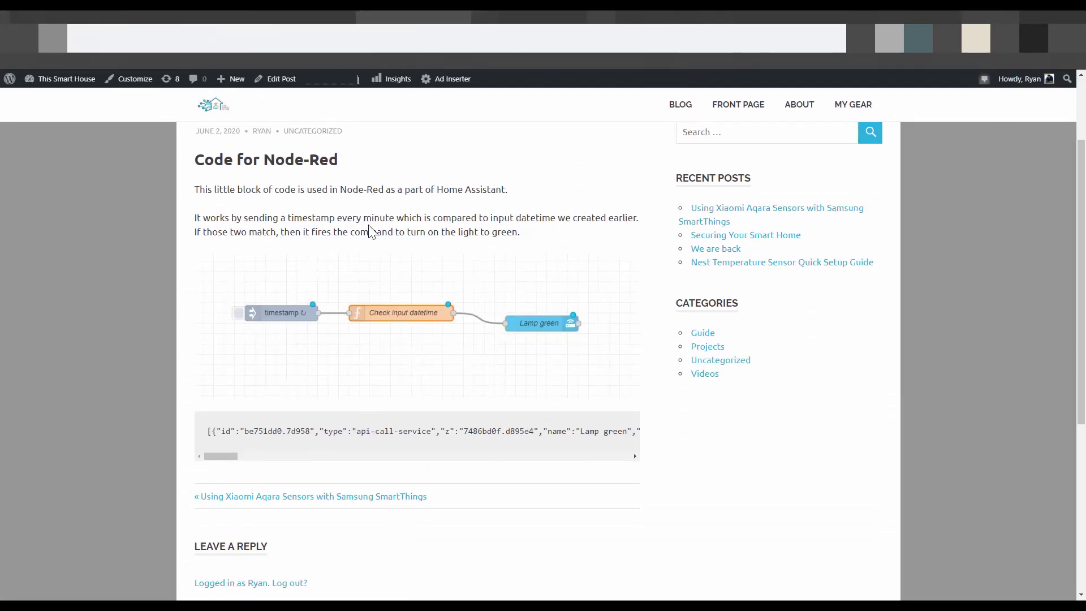
{"action": "triple_click", "coordinate": [339, 433]}
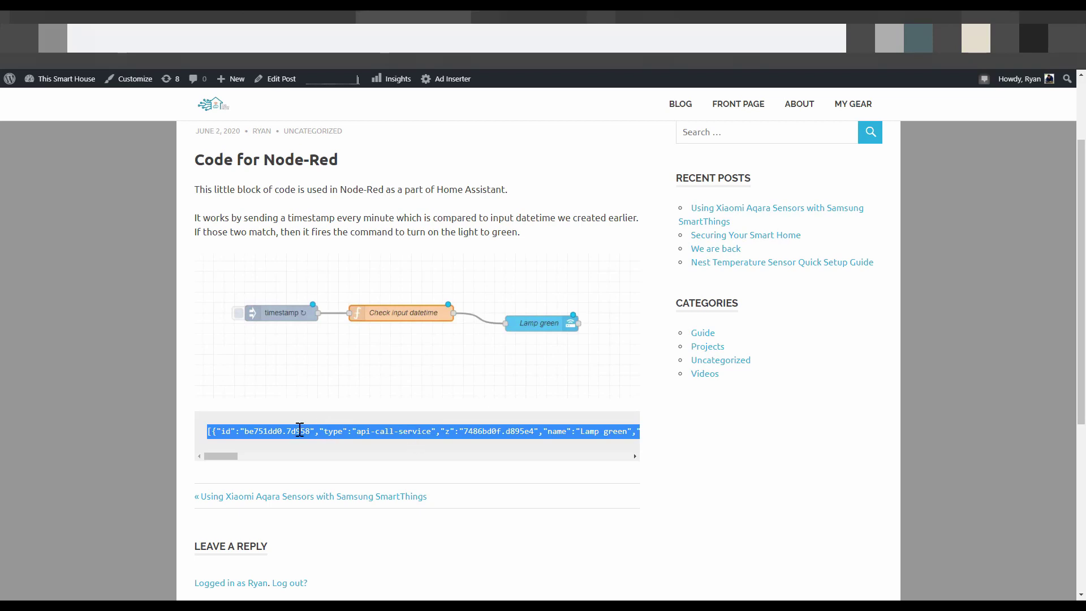
- Back in Node-RED, import the copied flow JSON into the current flow, Flow 4, and place the nodes on the canvas
{"action": "key", "text": "ctrl+Tab"}
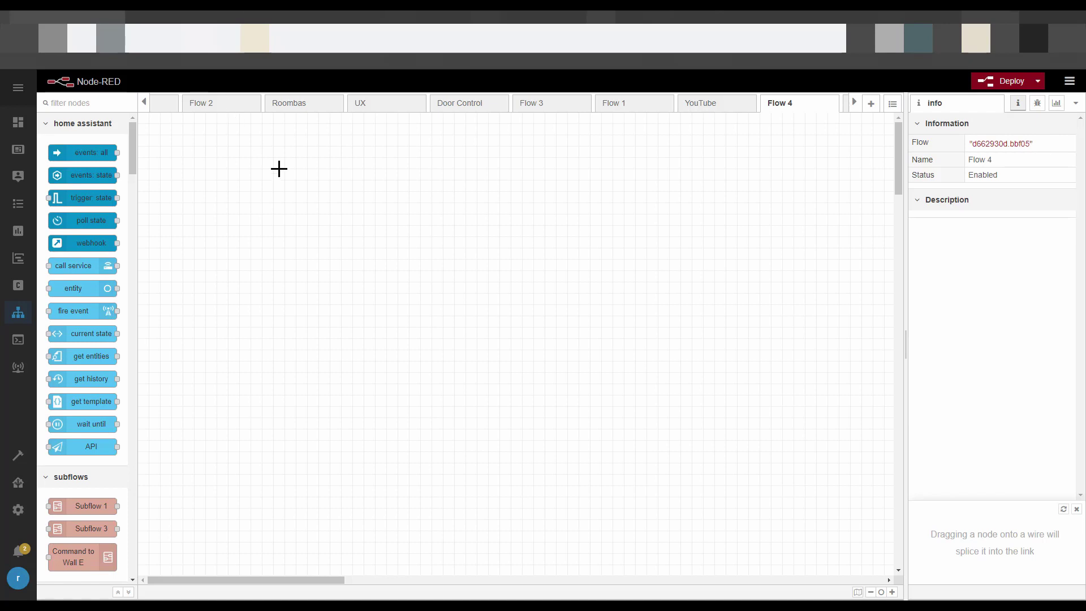
{"action": "left_click", "coordinate": [1068, 86]}
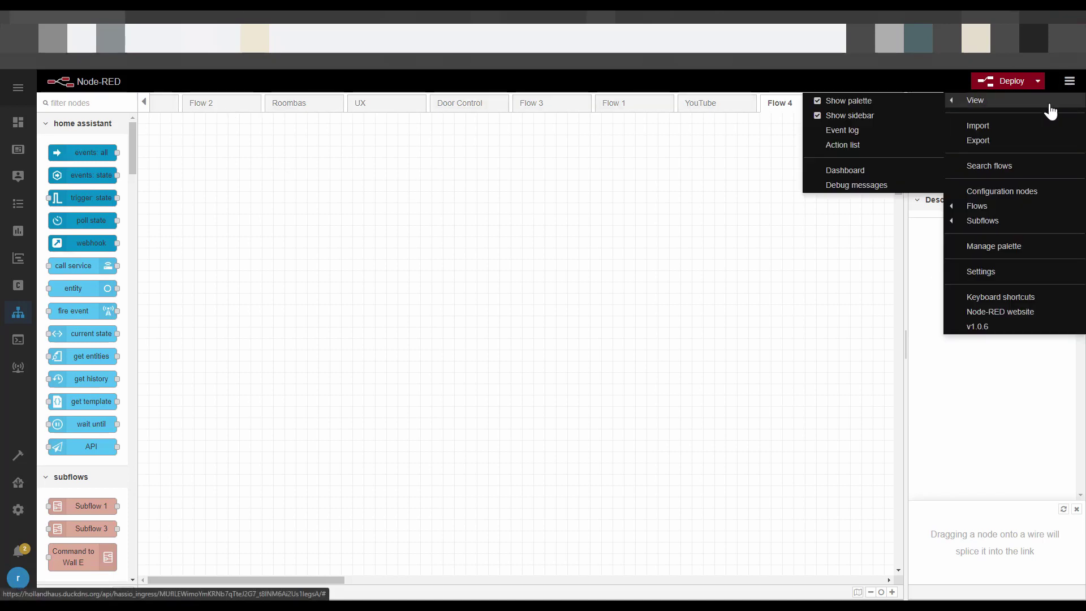
{"action": "left_click", "coordinate": [991, 124]}
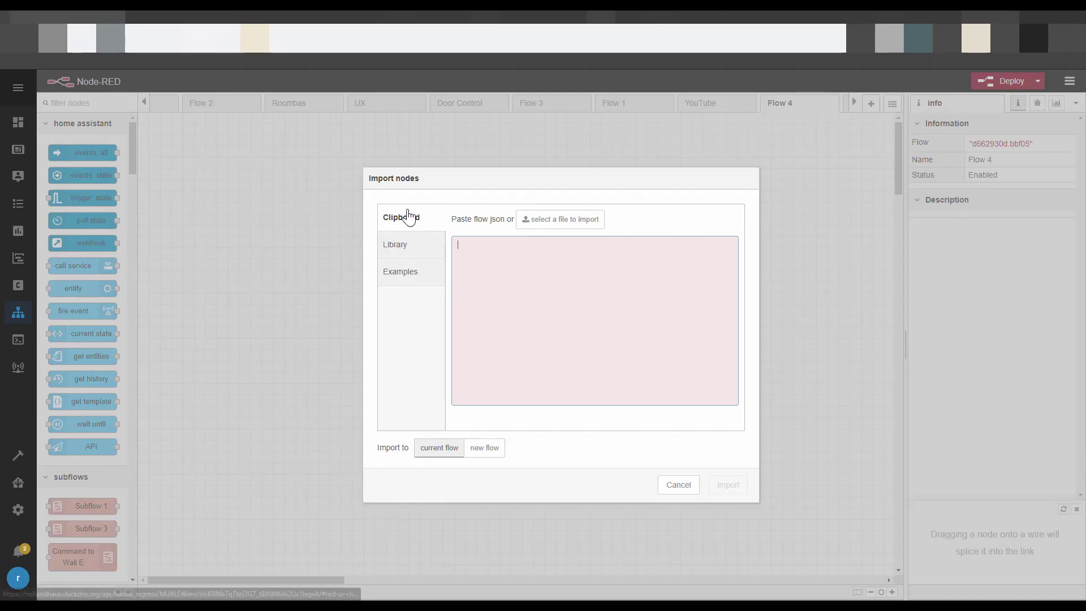
{"action": "key", "text": "ctrl+v"}
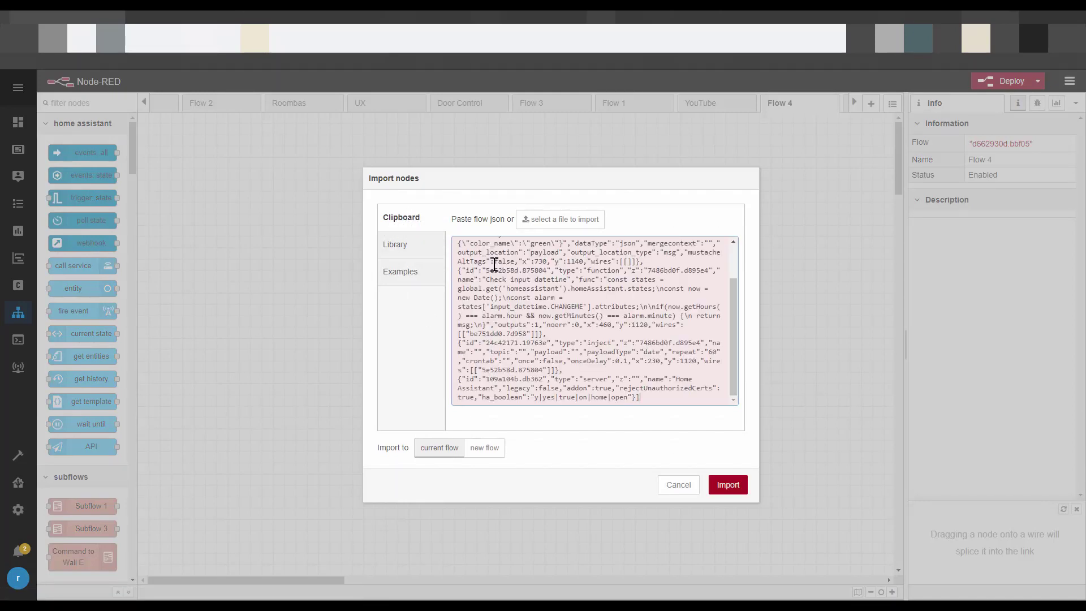
{"action": "left_click", "coordinate": [737, 489]}
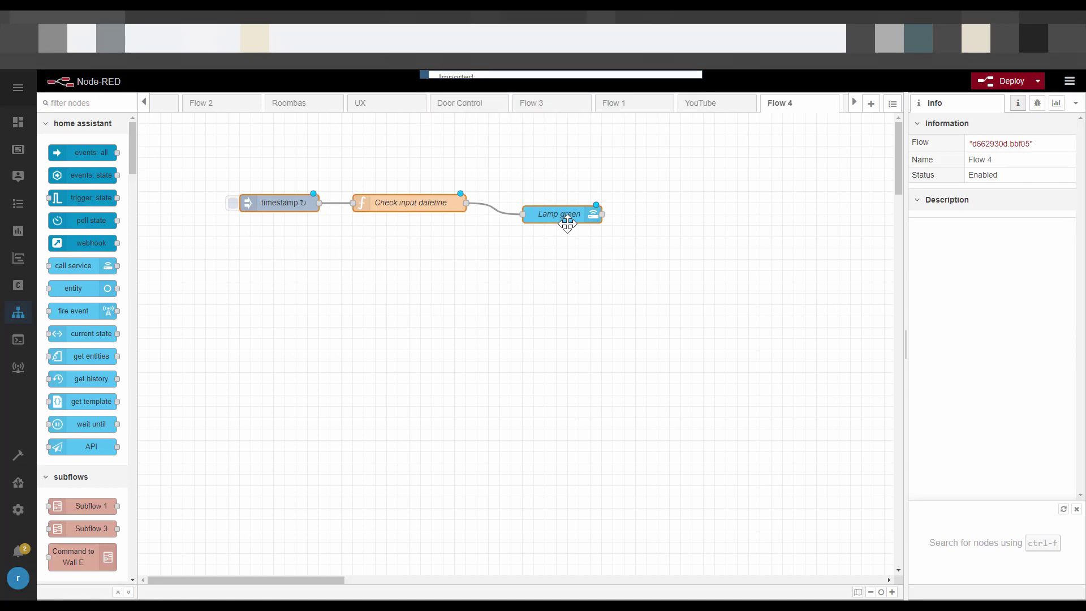
{"action": "left_click", "coordinate": [516, 194]}
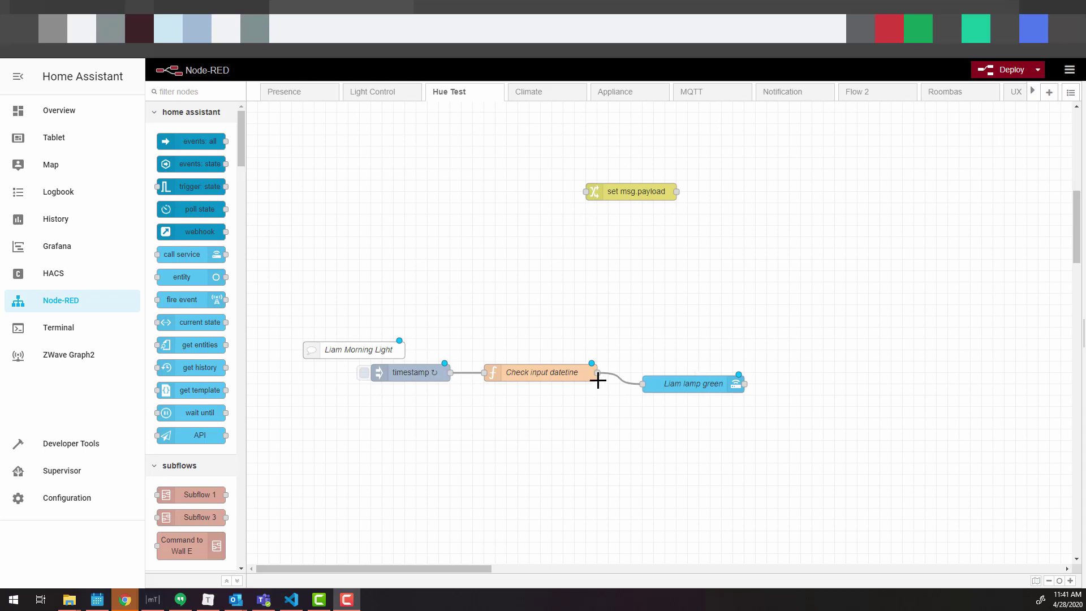
- Inspect the timestamp inject node's payload and repeat interval settings, leaving them unedited
{"action": "double_click", "coordinate": [429, 372]}
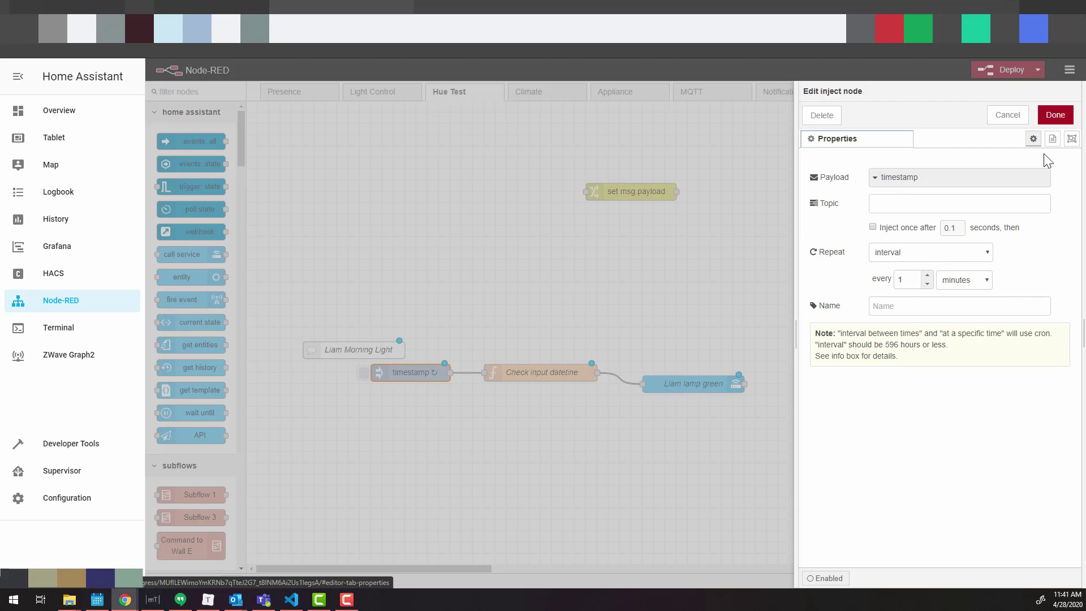
{"action": "left_click", "coordinate": [1010, 115]}
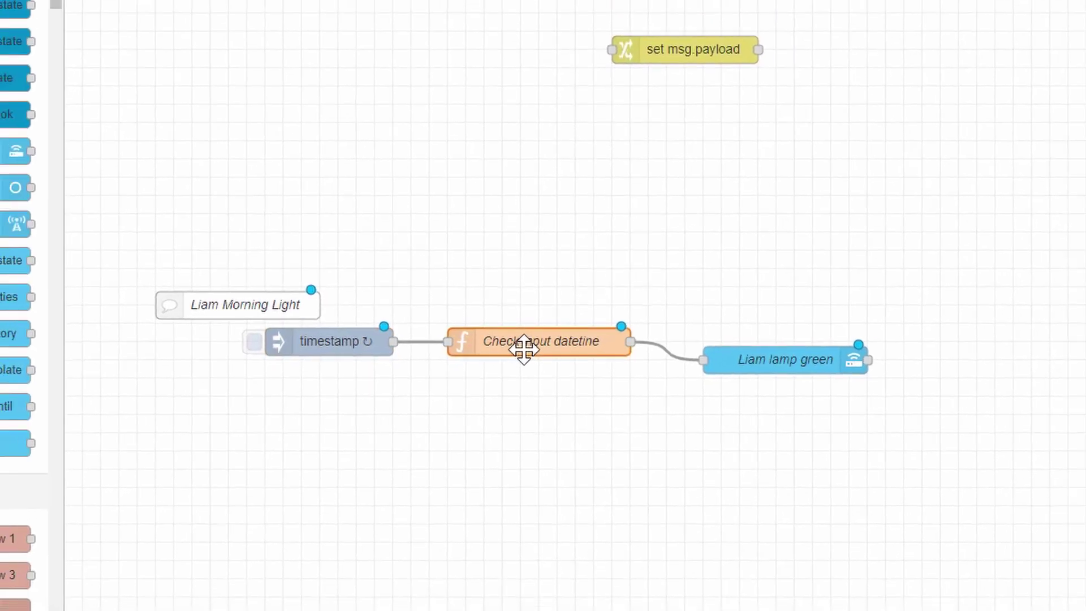
- Review the "Check input datetine" function code in the expanded editor, highlighting the input_datetime entity ID in the alarm line
{"action": "double_click", "coordinate": [529, 326]}
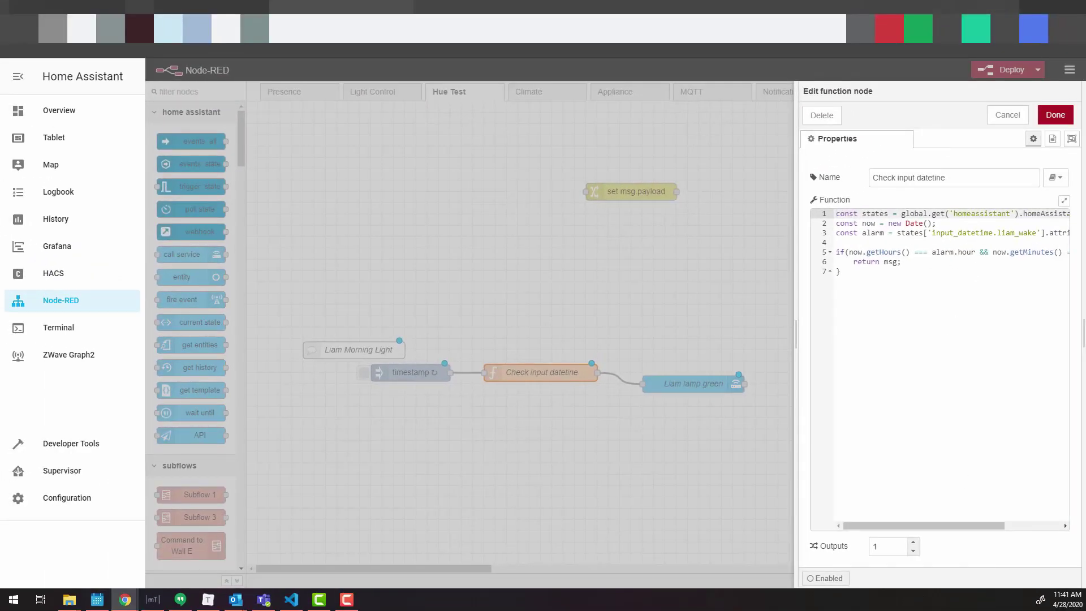
{"action": "left_click", "coordinate": [1063, 200]}
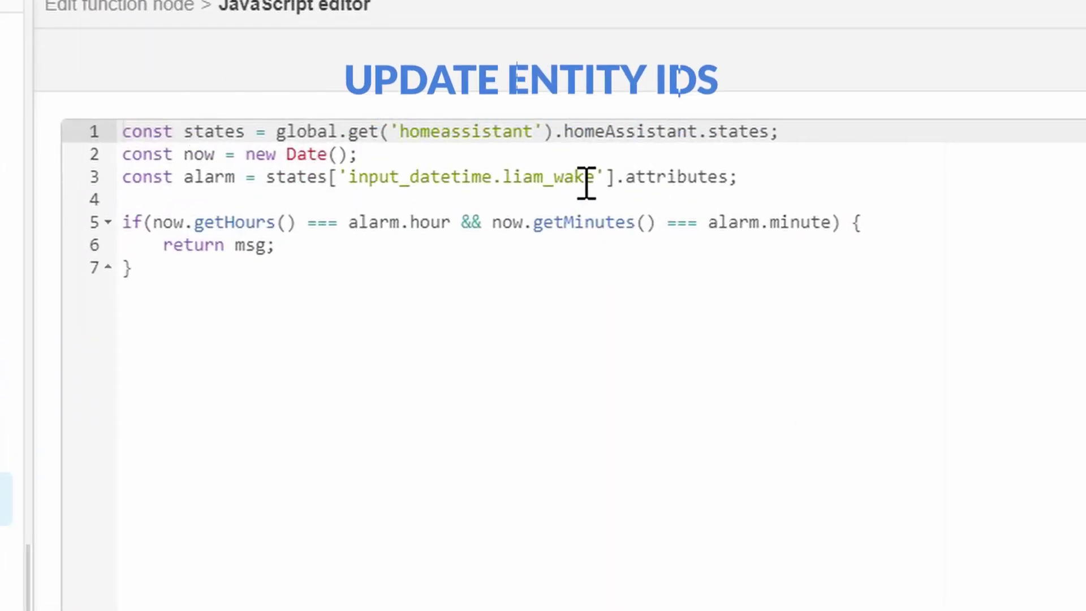
{"action": "left_click_drag", "start_coordinate": [599, 173], "coordinate": [350, 178]}
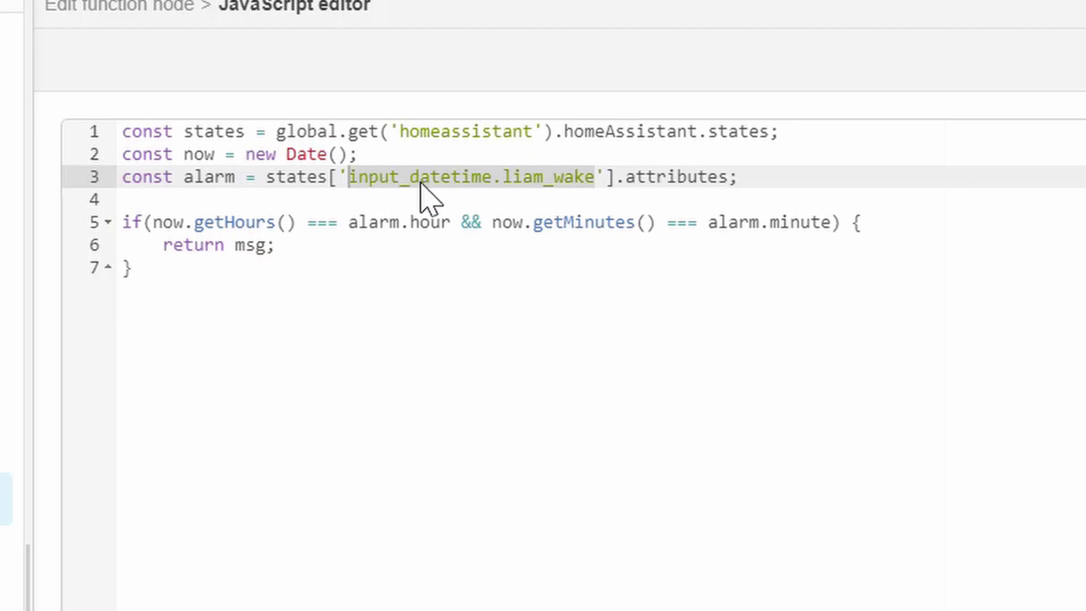
{"action": "left_click", "coordinate": [475, 245]}
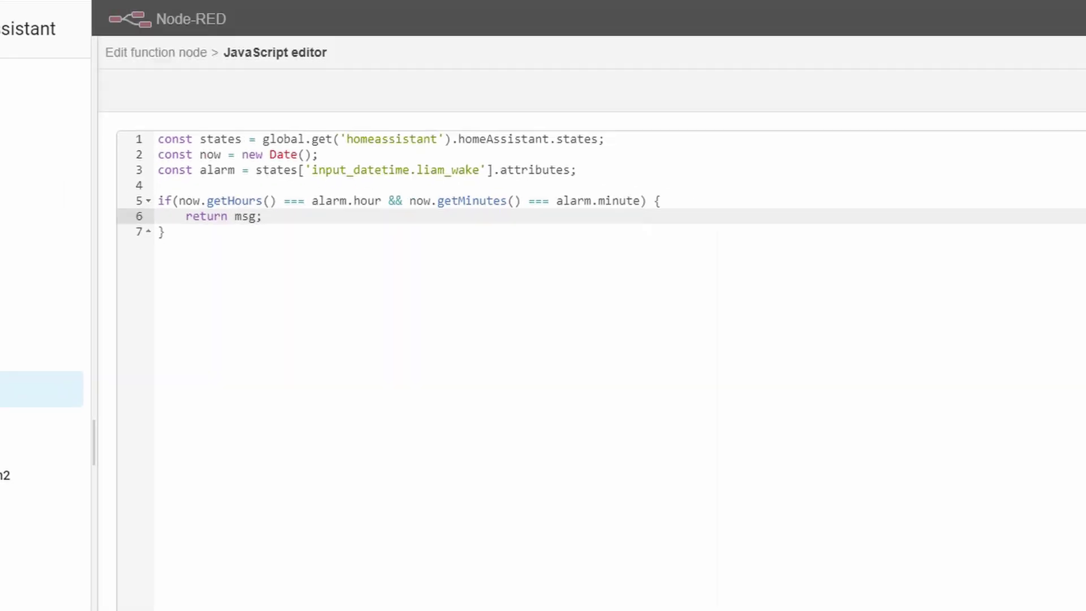
{"action": "left_click", "coordinate": [1053, 113]}
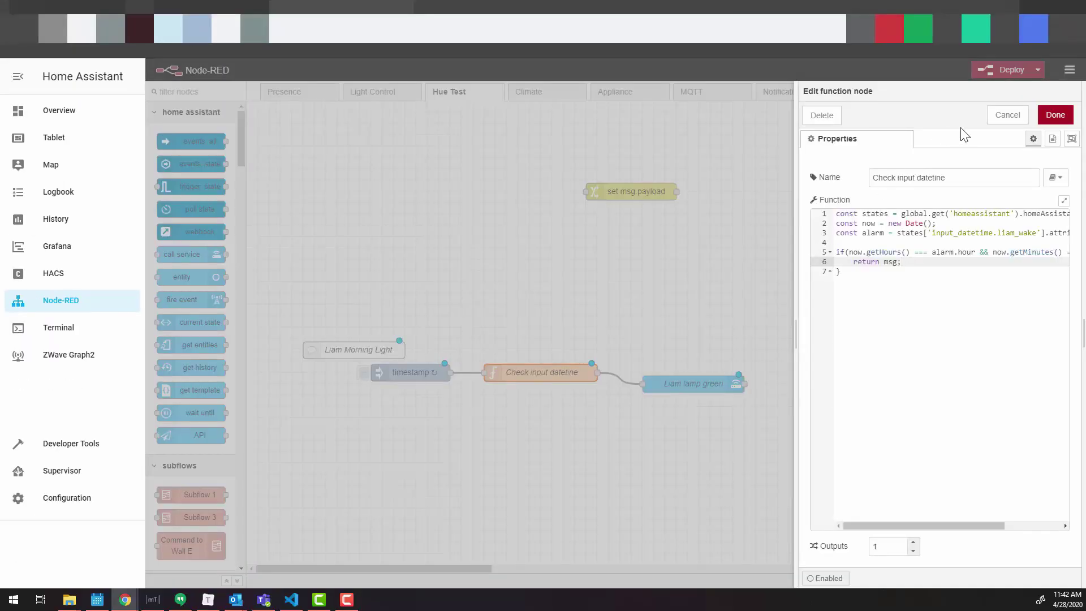
{"action": "left_click", "coordinate": [1053, 114]}
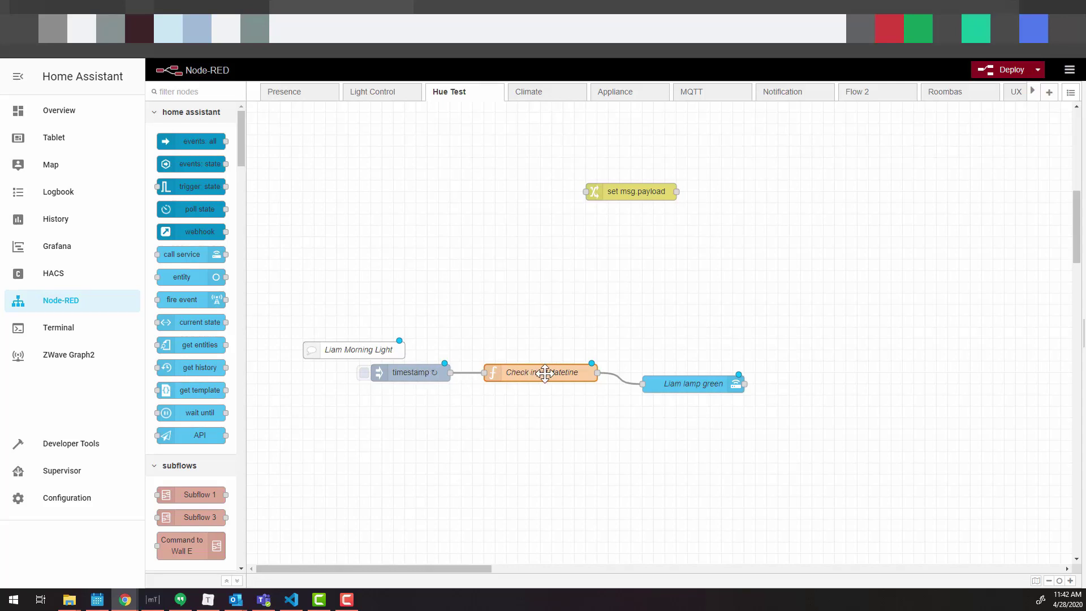
- Examine the green lamp service node's domain, service, entity ID and color data, plus the property reference for light.turn_on
{"action": "double_click", "coordinate": [688, 383]}
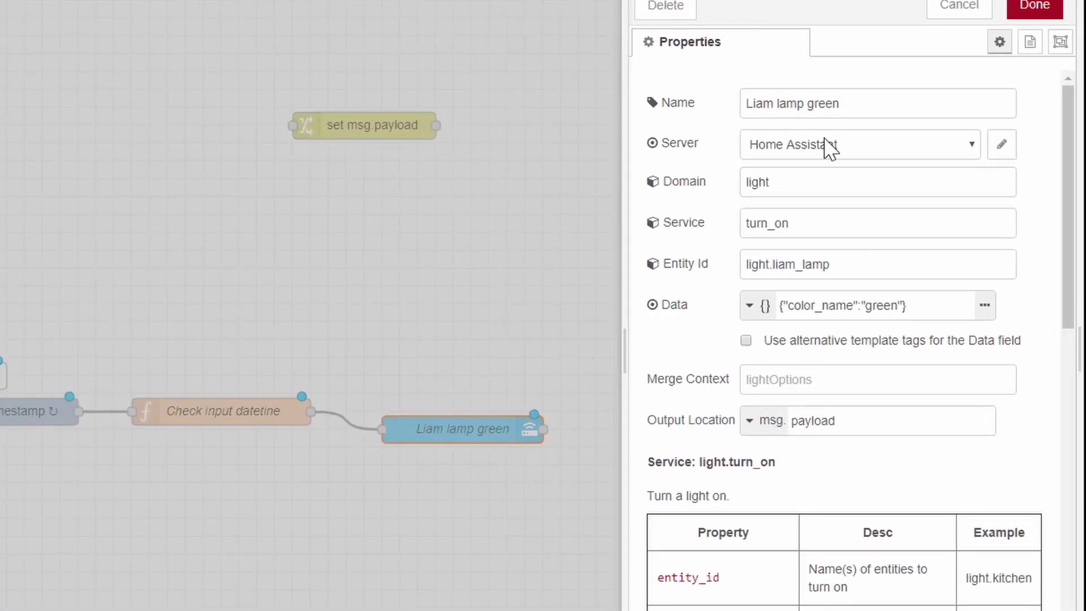
{"action": "left_click", "coordinate": [796, 186]}
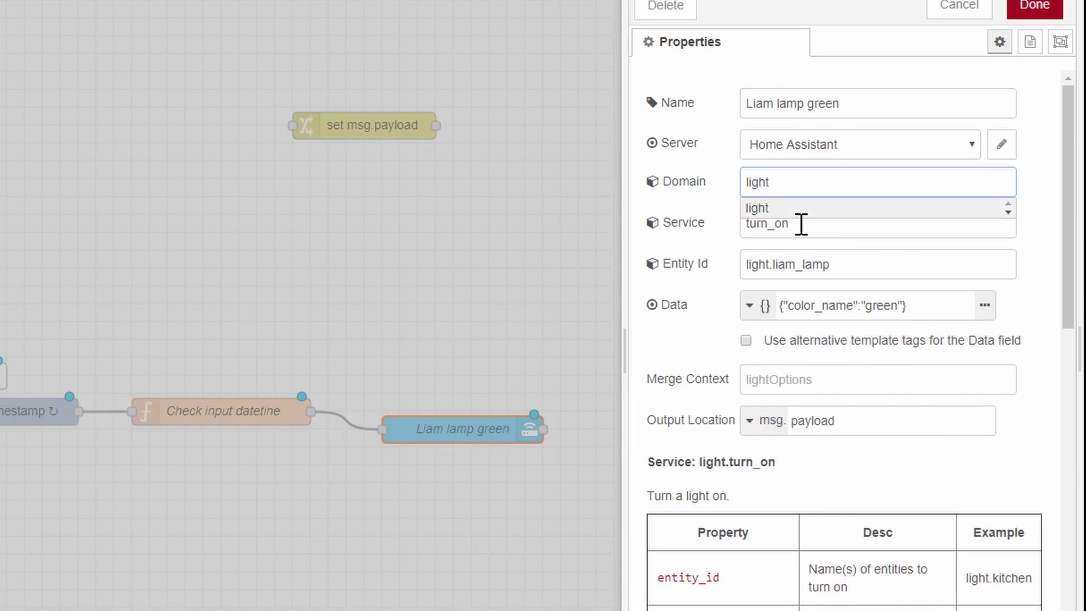
{"action": "left_click", "coordinate": [799, 223]}
{"action": "left_click_drag", "start_coordinate": [853, 262], "coordinate": [721, 271]}
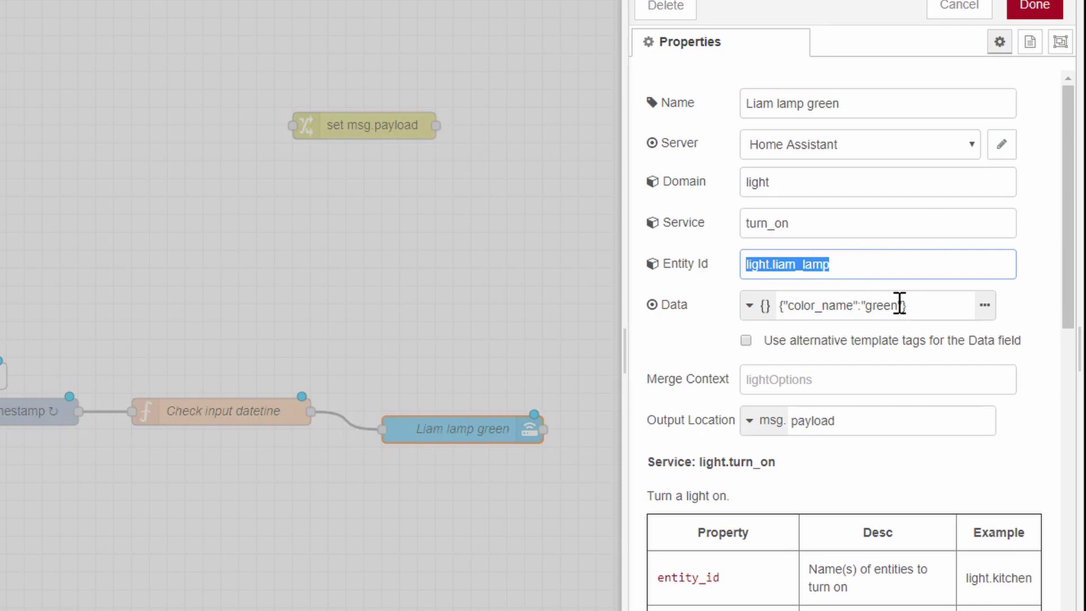
{"action": "scroll", "coordinate": [799, 527], "scroll_direction": "down", "scroll_amount": 5}
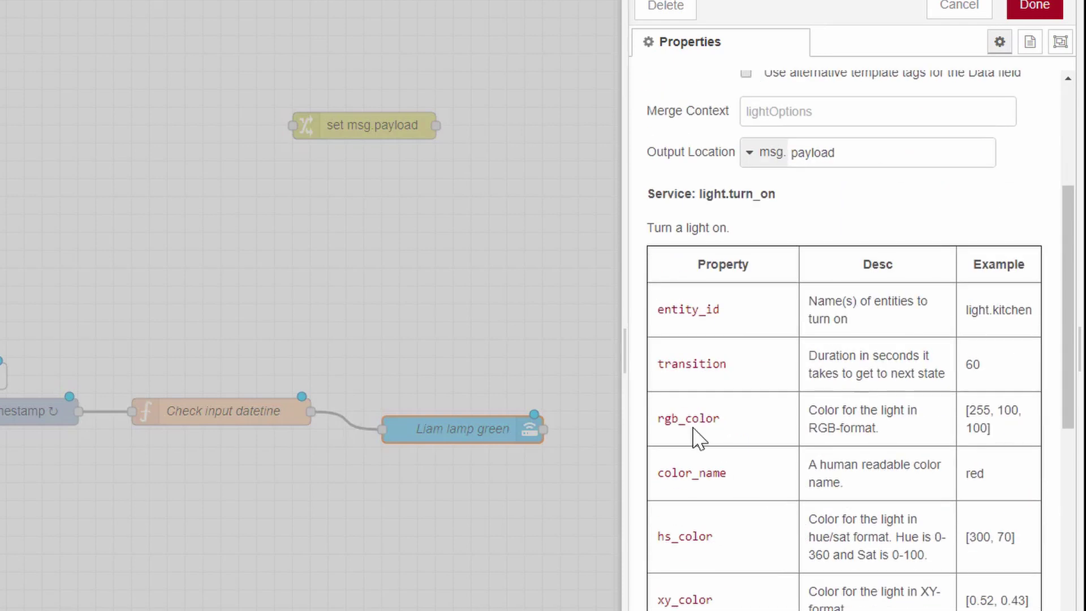
{"action": "scroll", "coordinate": [800, 463], "scroll_direction": "down", "scroll_amount": 3}
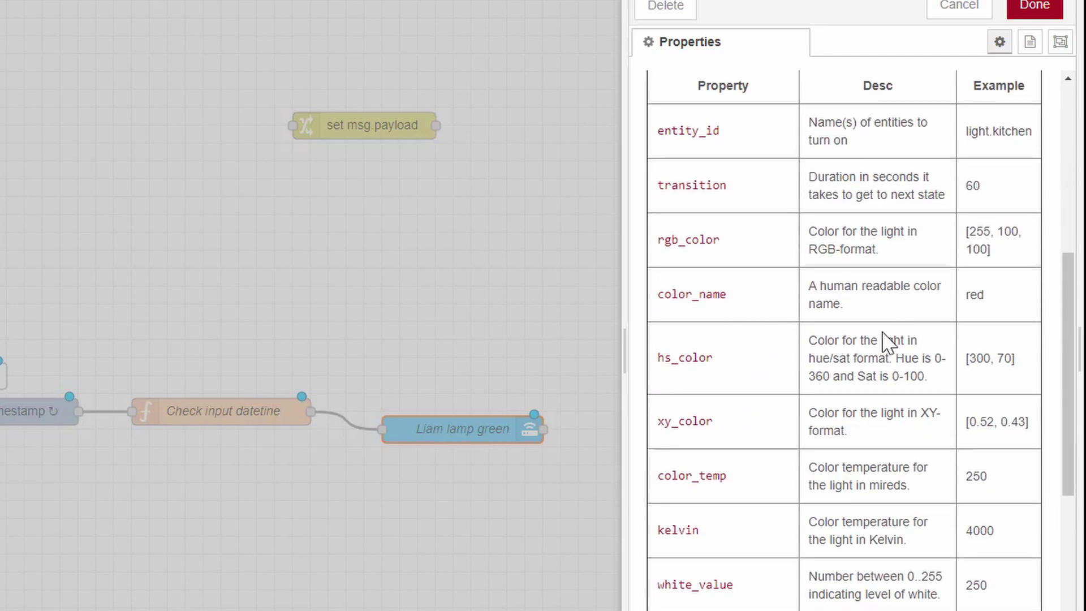
{"action": "scroll", "coordinate": [808, 436], "scroll_direction": "down", "scroll_amount": 2}
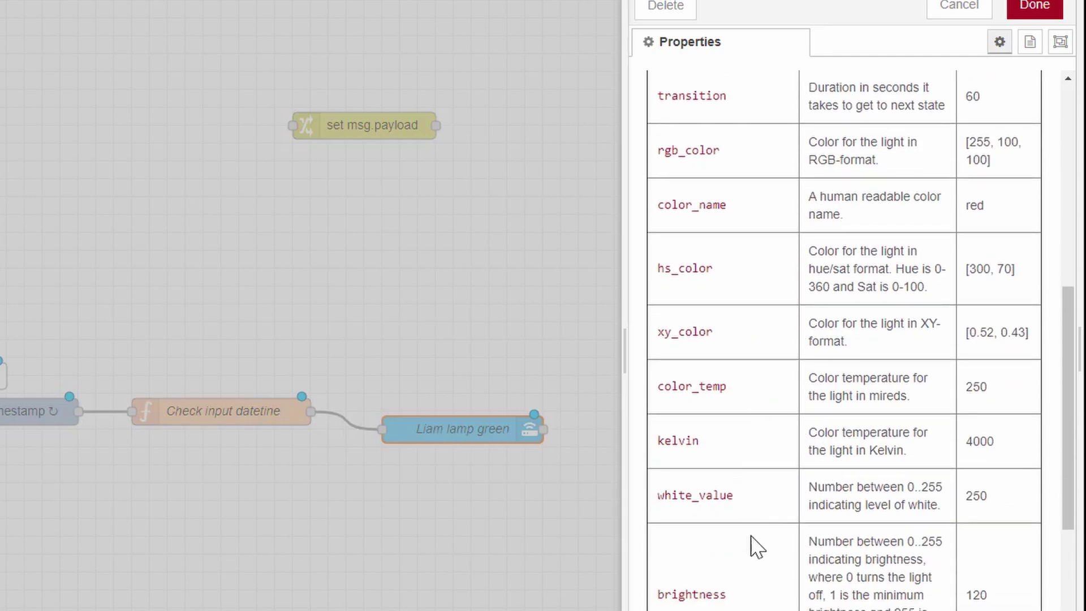
{"action": "scroll", "coordinate": [751, 536], "scroll_direction": "down", "scroll_amount": 5}
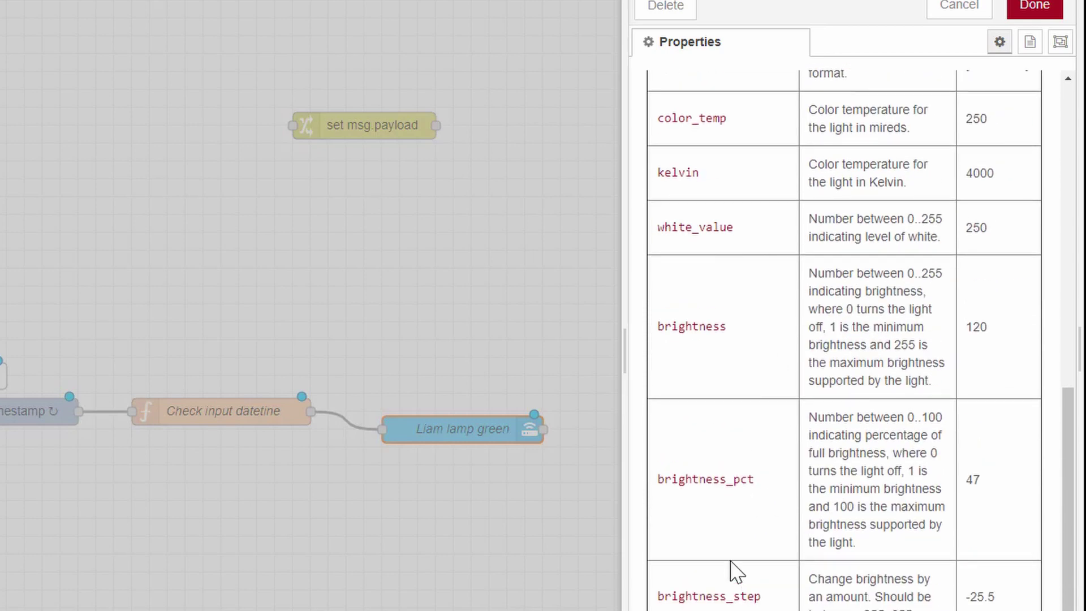
{"action": "scroll", "coordinate": [925, 485], "scroll_direction": "up", "scroll_amount": 15}
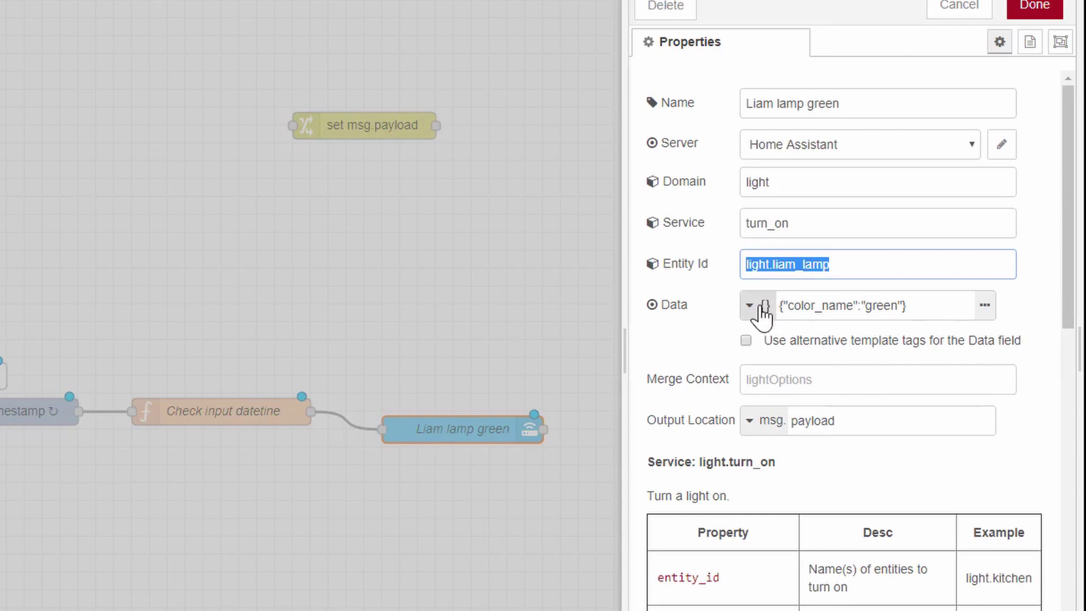
{"action": "left_click", "coordinate": [923, 307]}
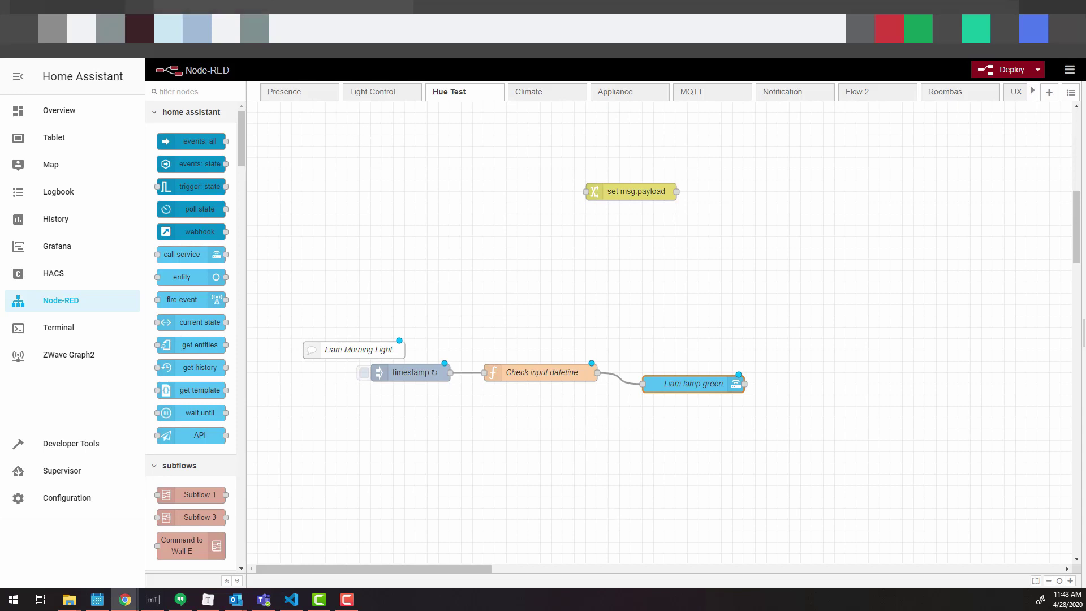
- Show the child's room card with the wake-up time on the second-floor view of the Home Assistant overview dashboard
{"action": "left_click", "coordinate": [45, 116]}
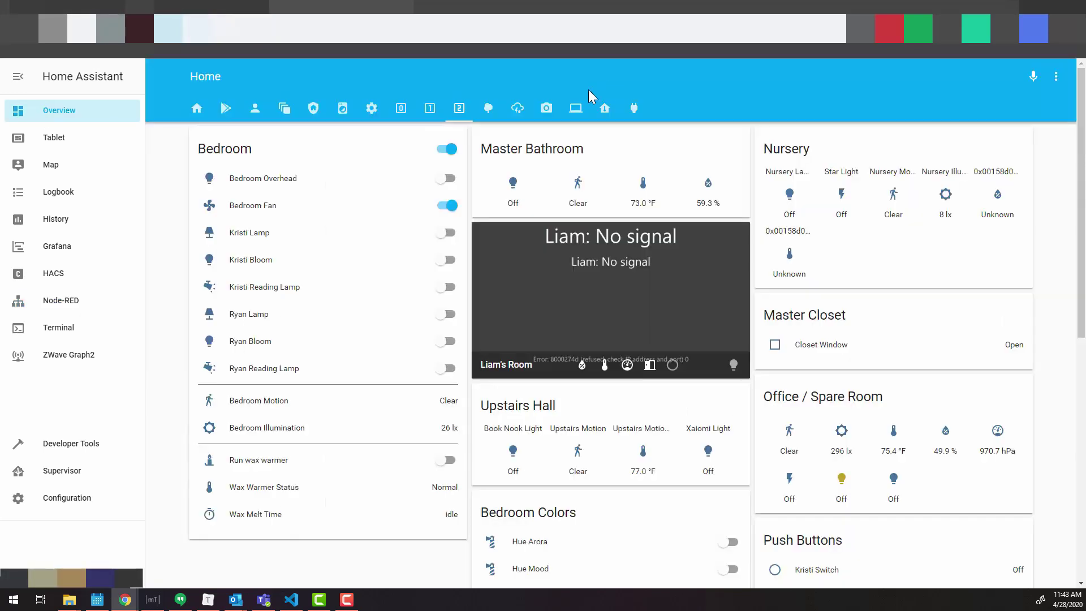
{"action": "left_click", "coordinate": [459, 109]}
{"action": "scroll", "coordinate": [739, 562], "scroll_direction": "down", "scroll_amount": 10}
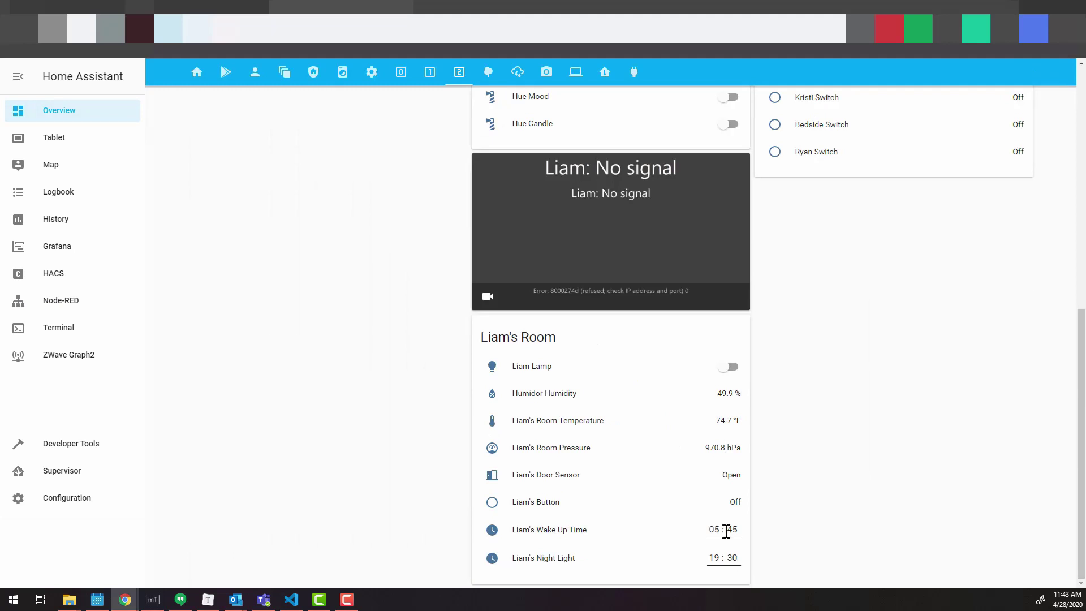